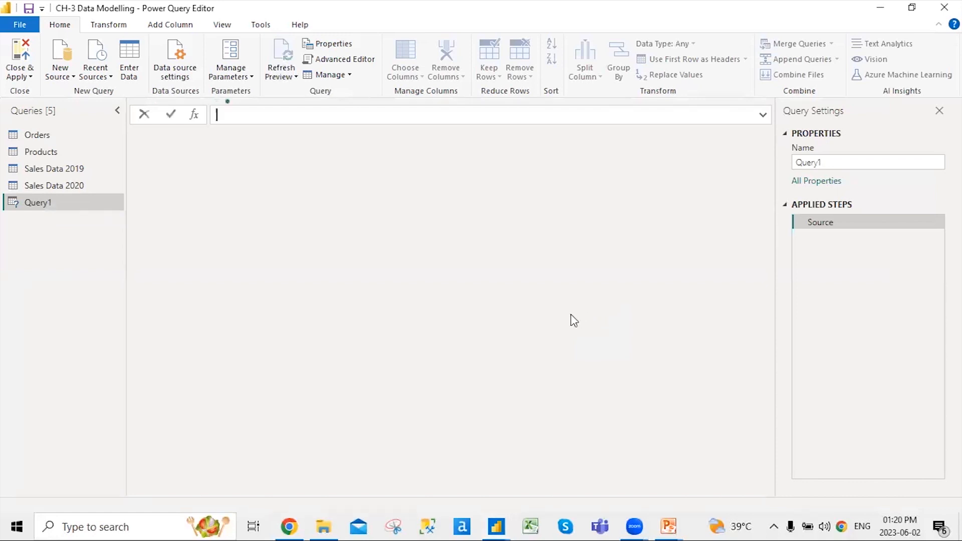
key(alt+Tab)
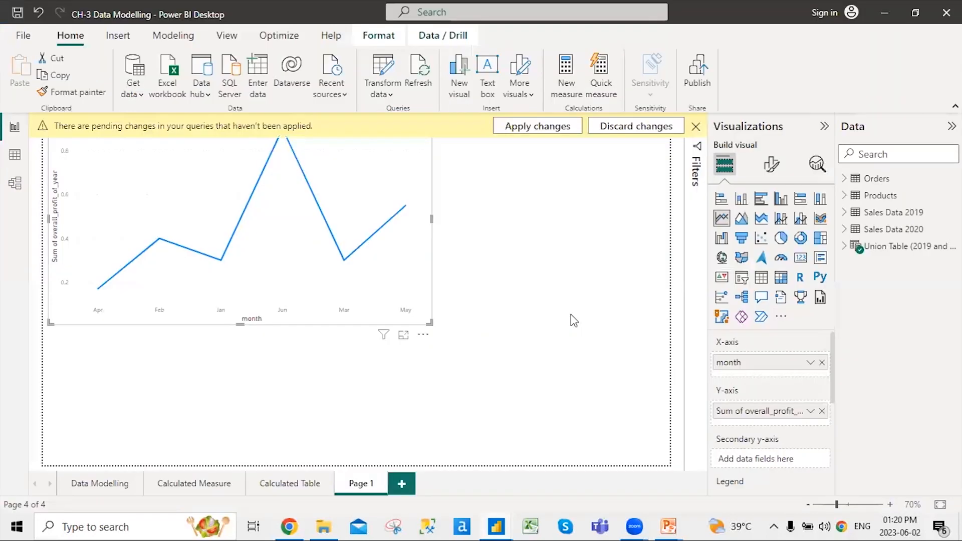
key(alt+Tab)
key(alt+Tab)
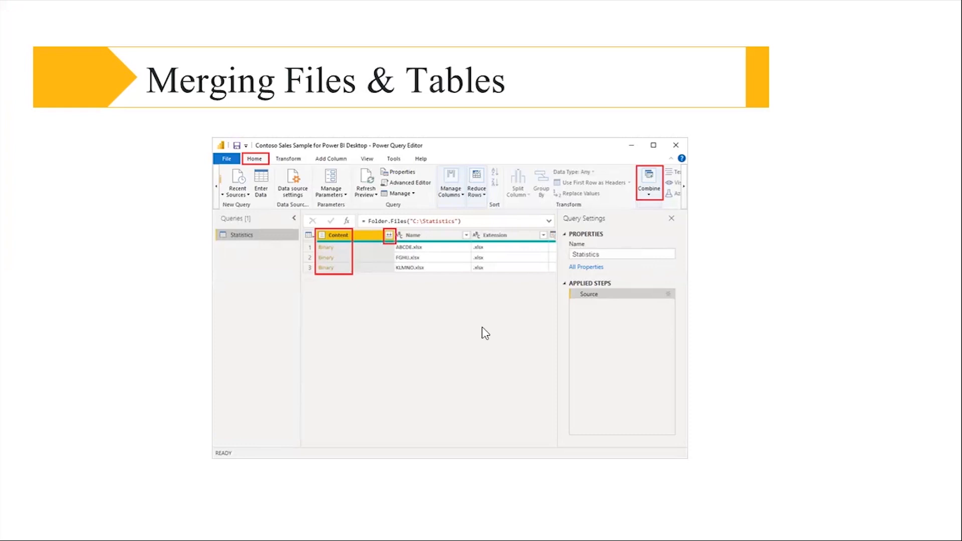
key(alt+Tab)
key(alt+Tab)
key(alt+Tab)
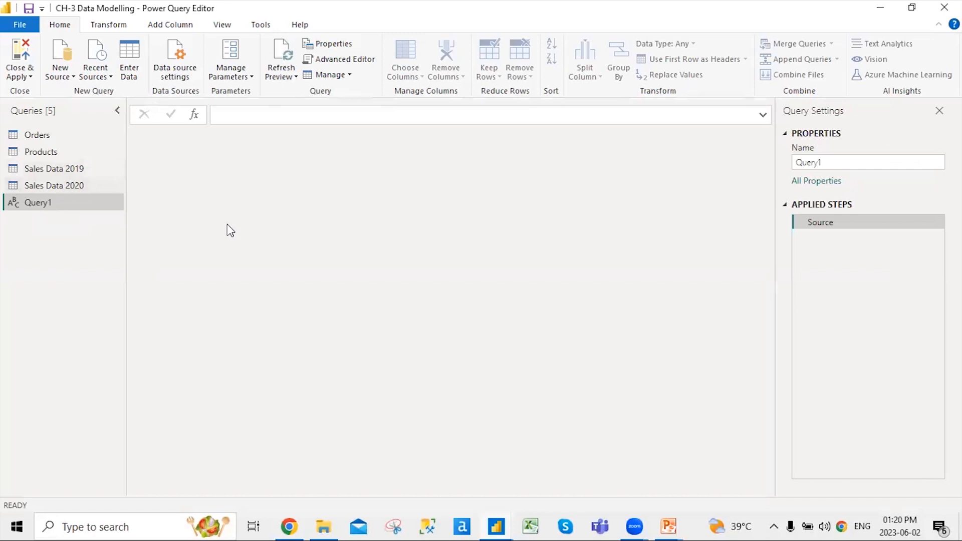
Start a Merge Queries operation on the Sales Data 2020 query, choosing Sales Data 2019 as the second table
click(51, 186)
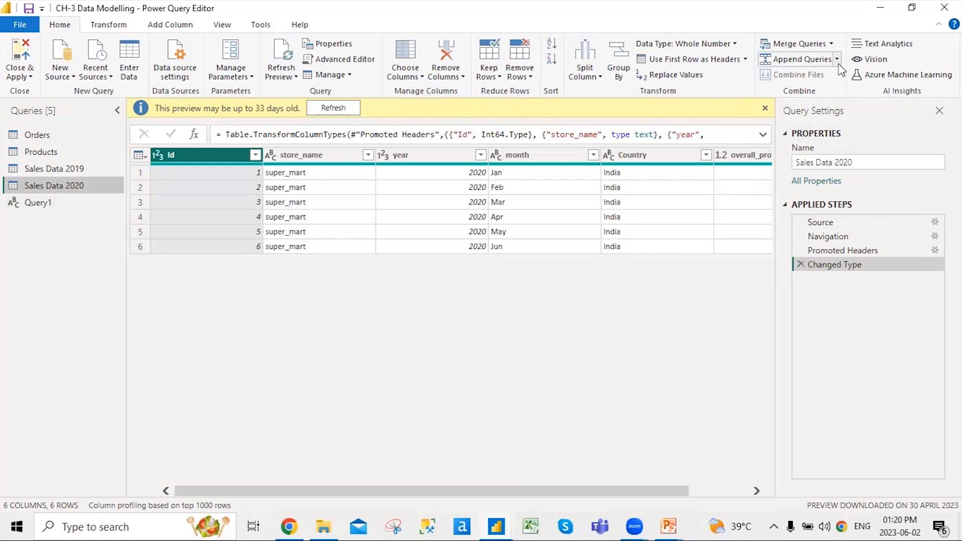
click(831, 44)
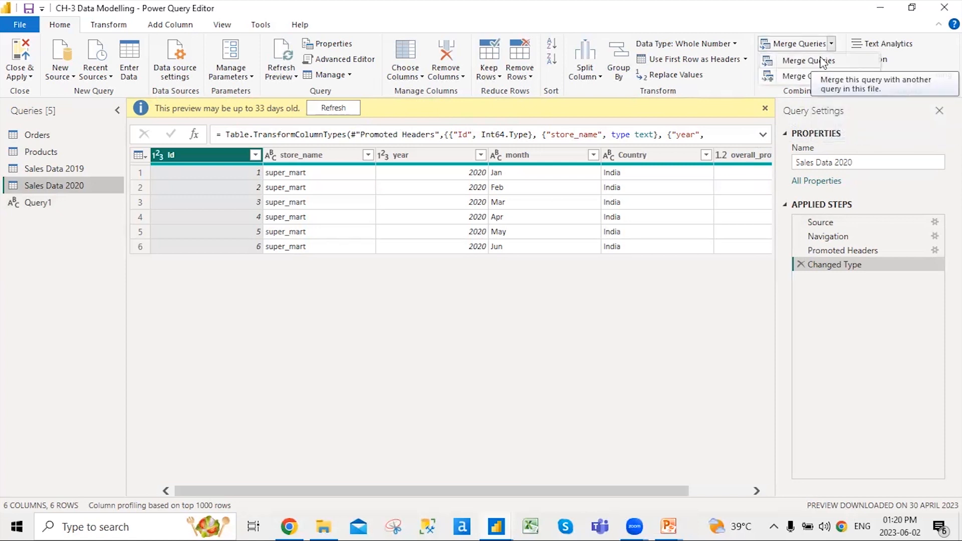
click(822, 61)
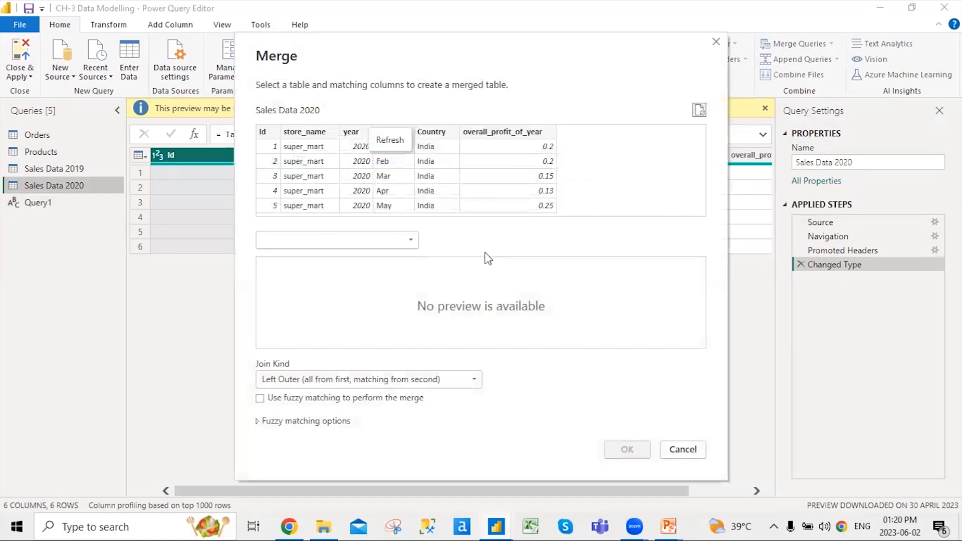
click(411, 240)
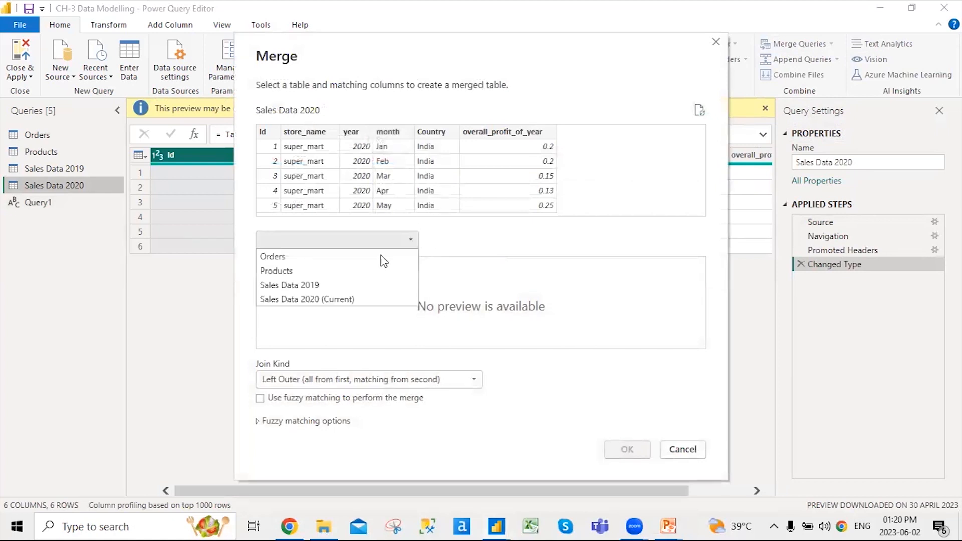
click(357, 299)
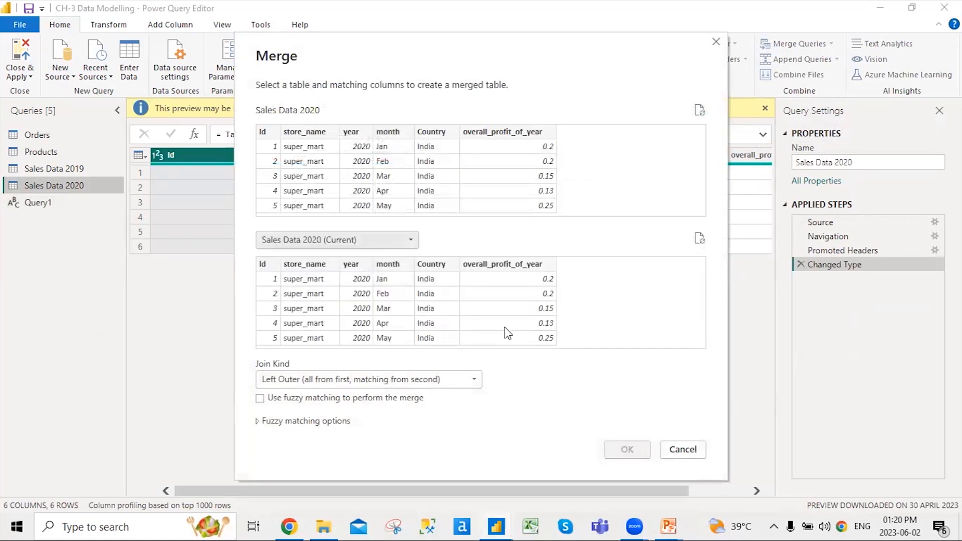
click(414, 241)
click(365, 284)
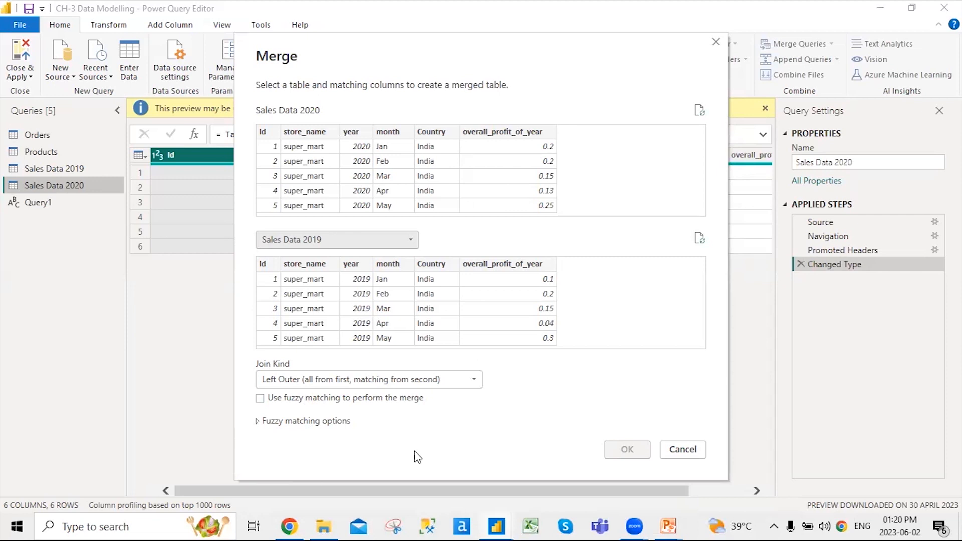
Set the join kind to Inner (only matching rows) and leave fuzzy matching off for the merge
click(471, 380)
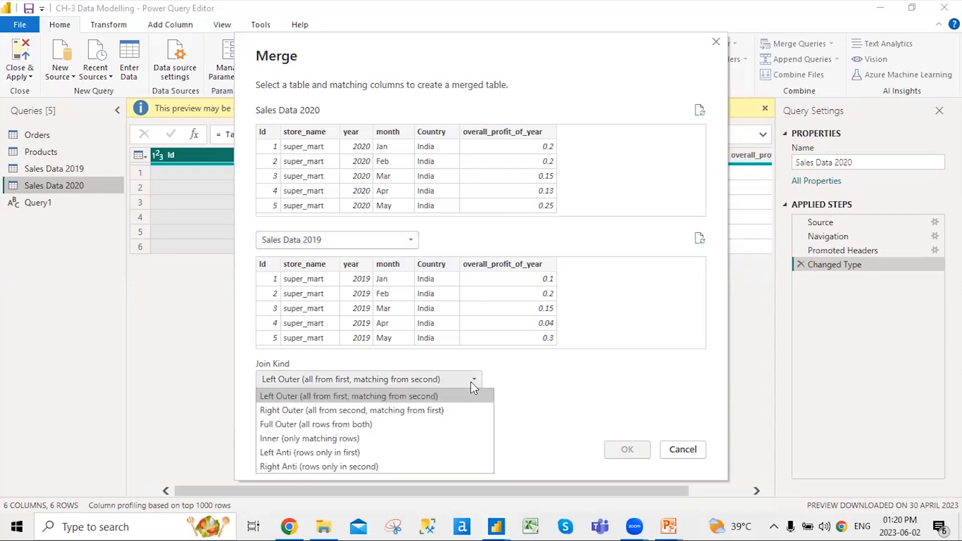
click(471, 385)
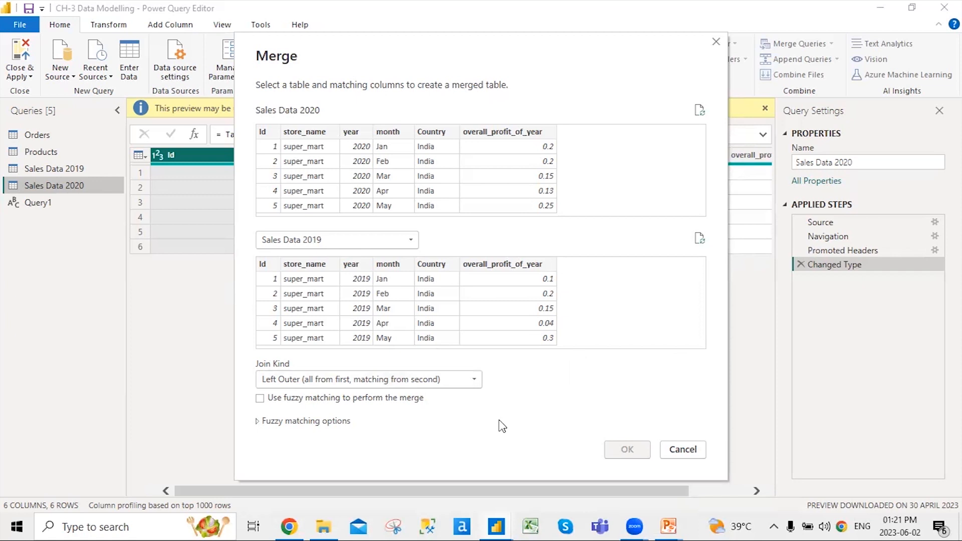
click(474, 379)
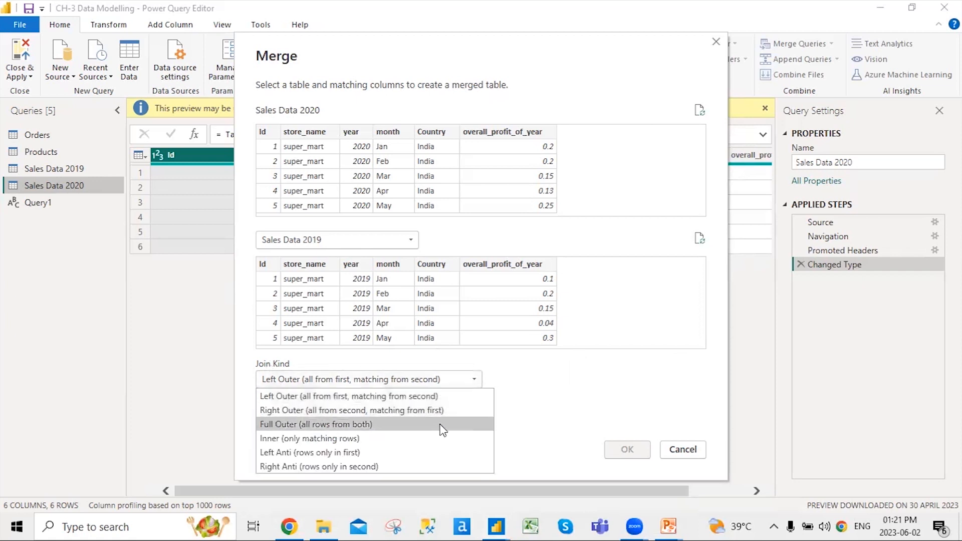
click(426, 438)
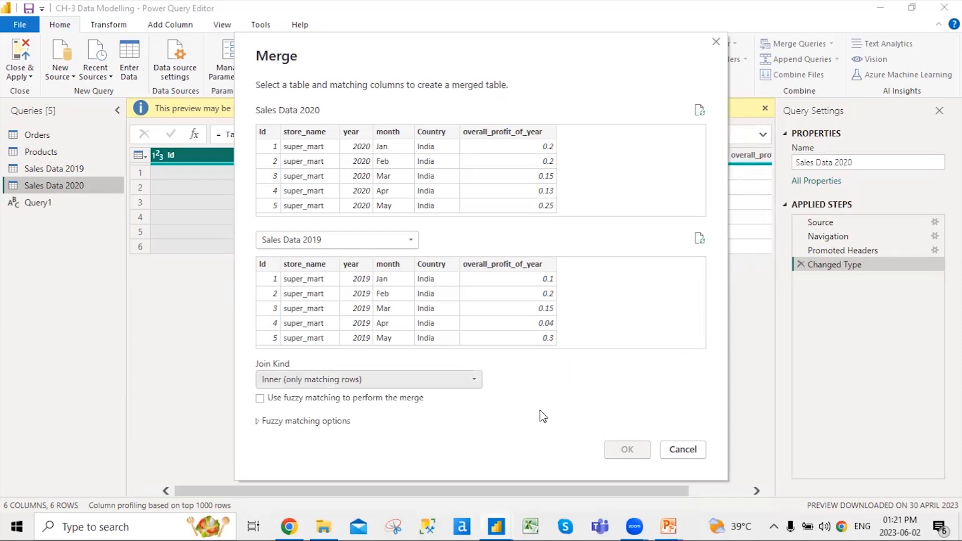
click(260, 399)
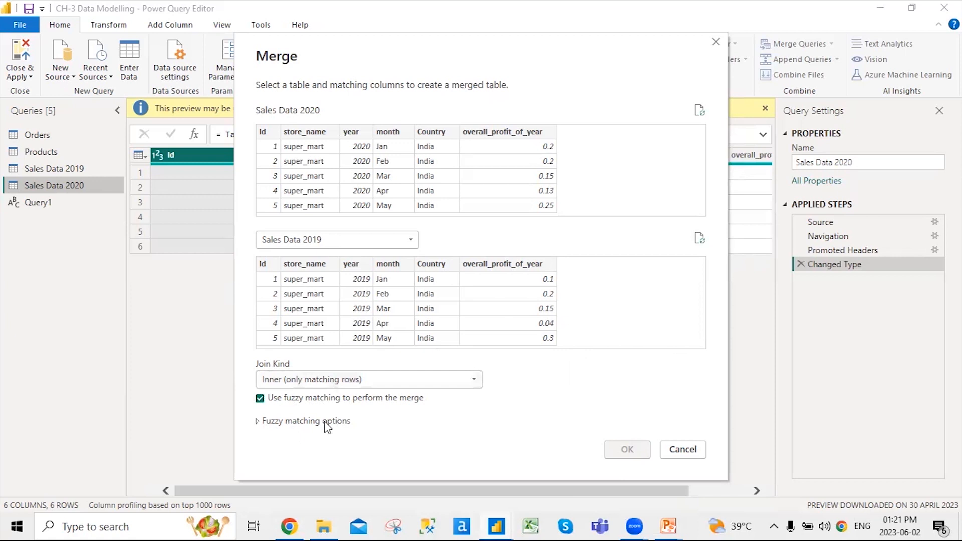
click(285, 397)
Complete the merge by matching the Id columns of both tables, and close the query editor with its changes applied
click(268, 134)
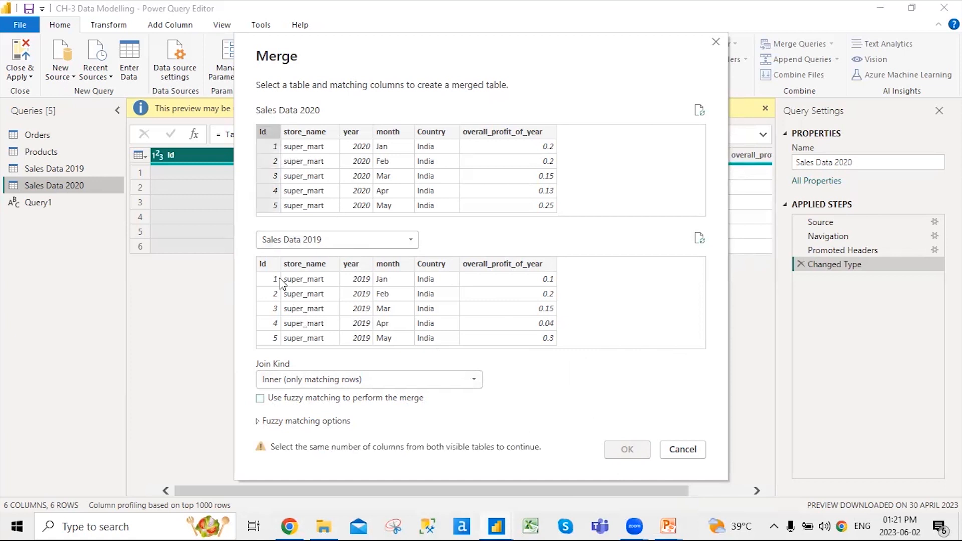
click(264, 263)
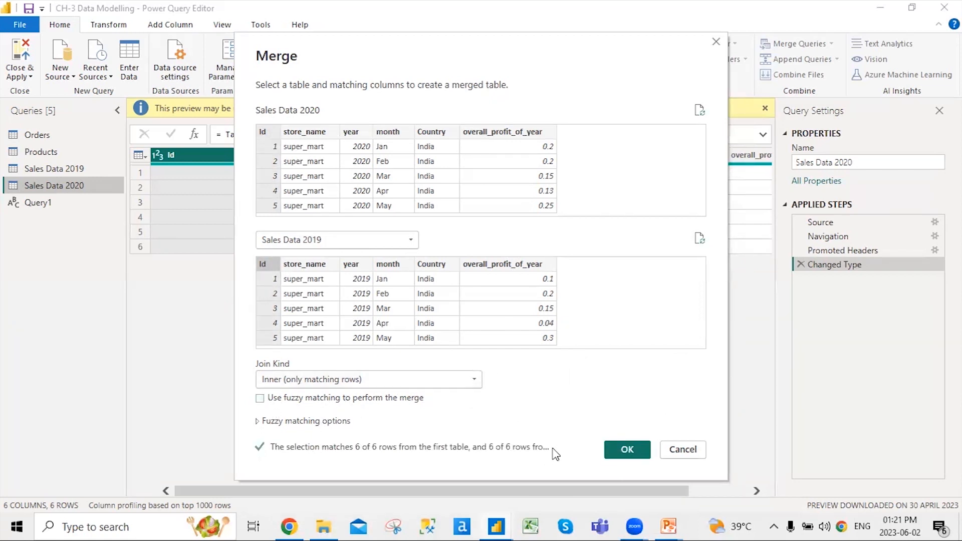
click(630, 450)
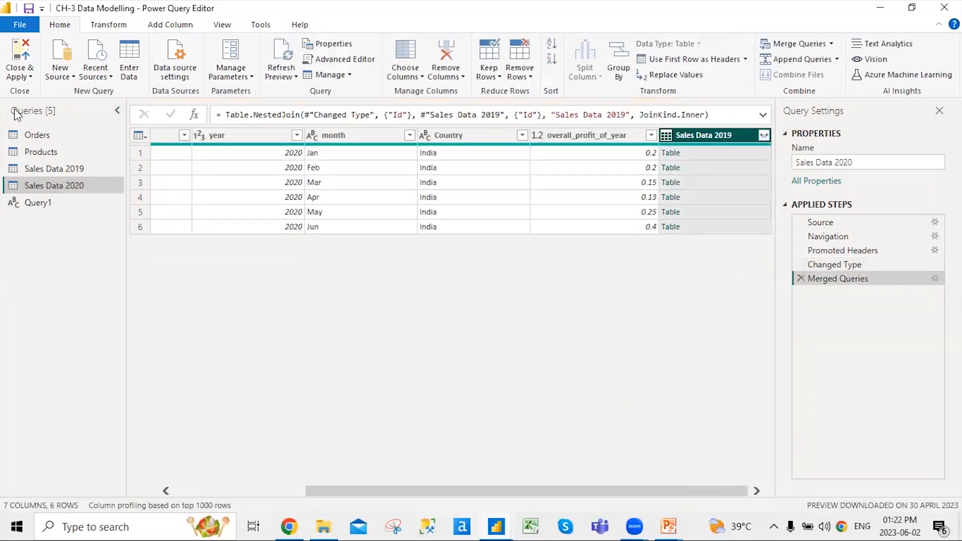
click(19, 76)
click(53, 93)
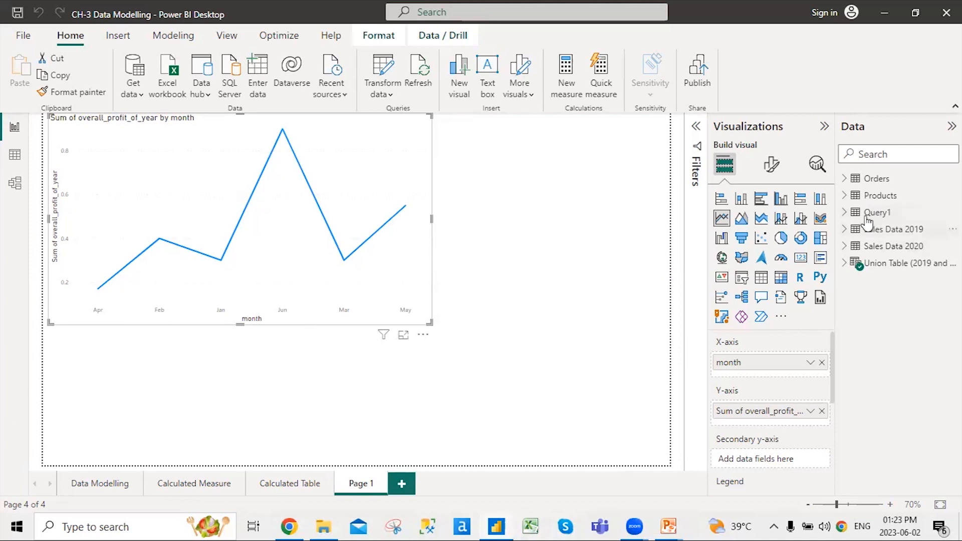
Examine the Query1 table and its column in the data view, and return to the report view
click(844, 213)
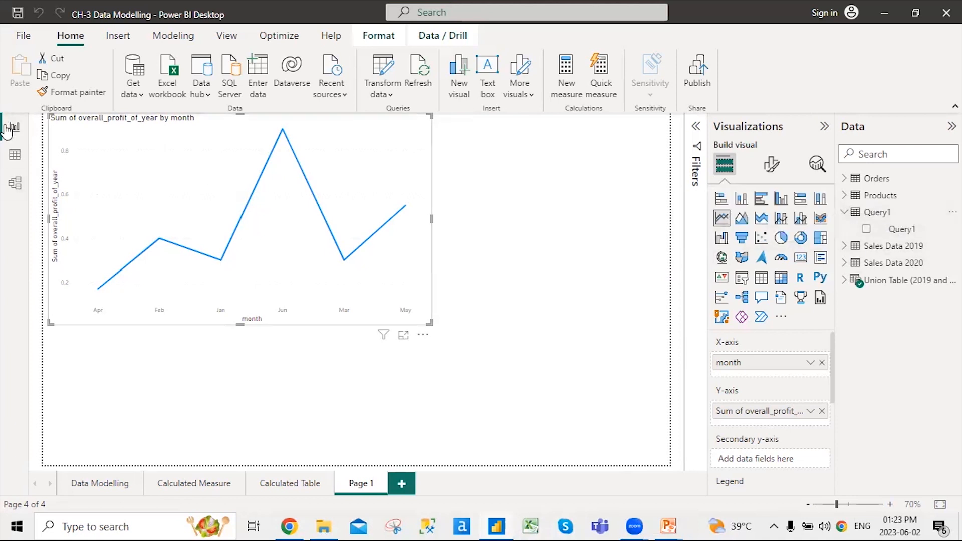
click(16, 158)
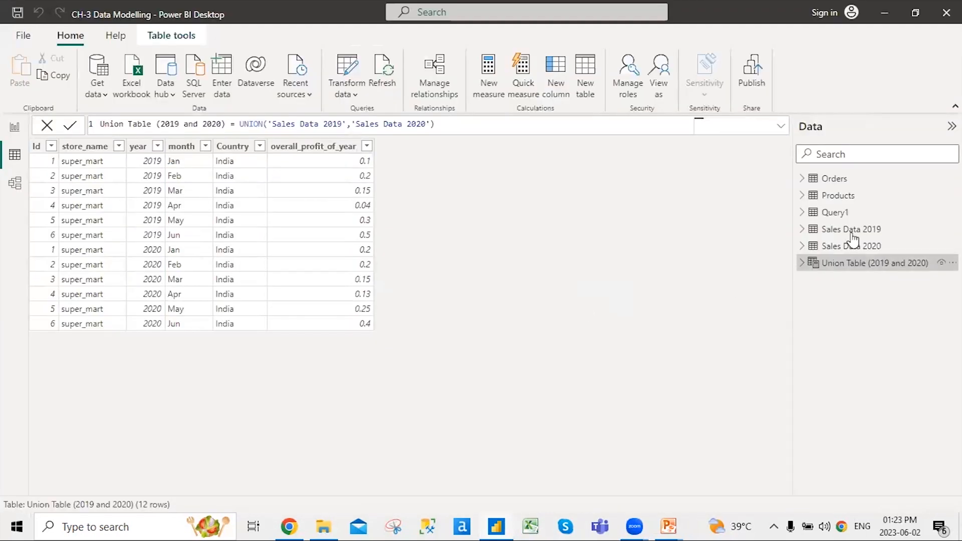
click(853, 220)
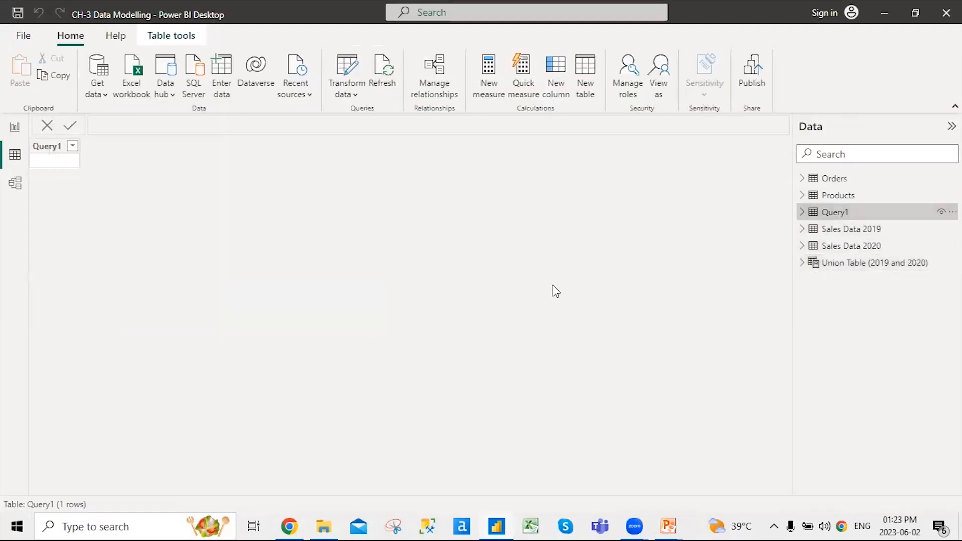
click(800, 211)
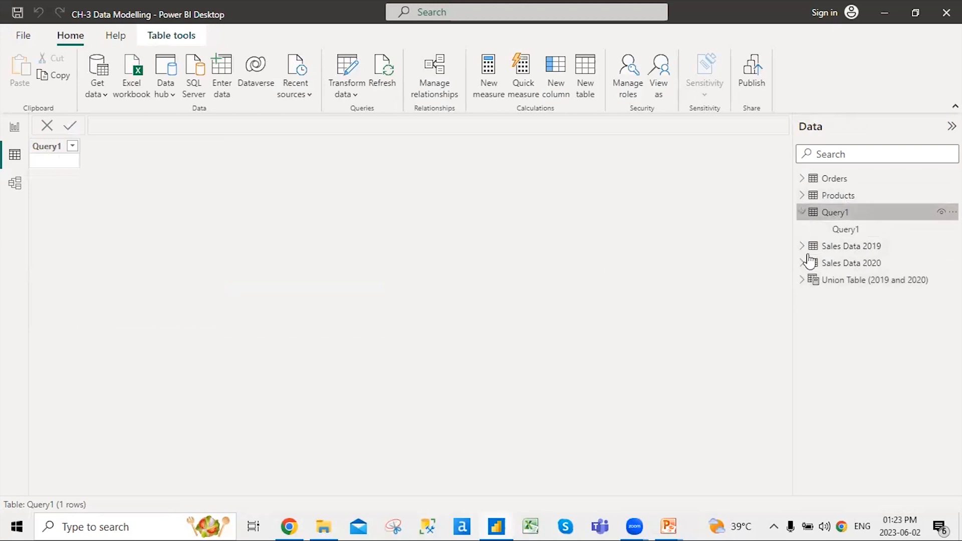
double_click(845, 230)
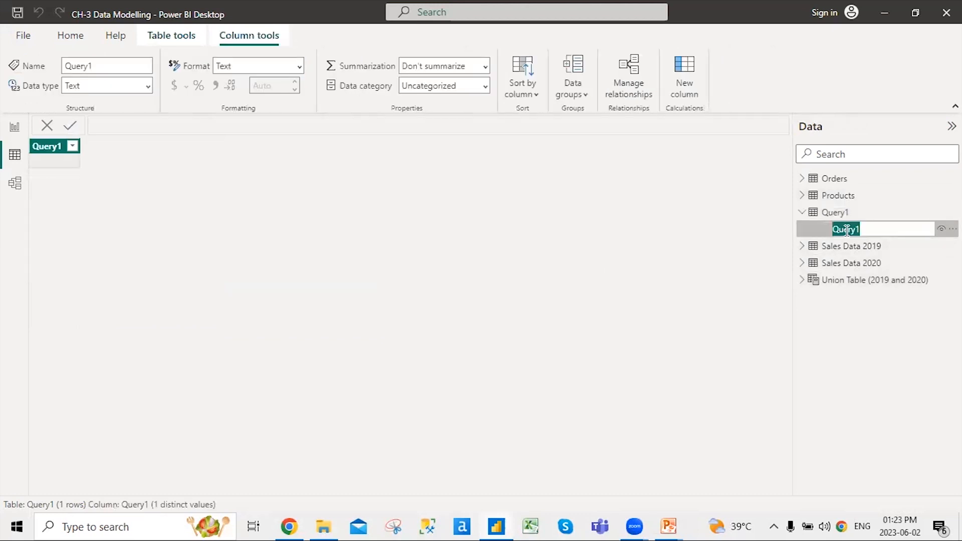
key(Return)
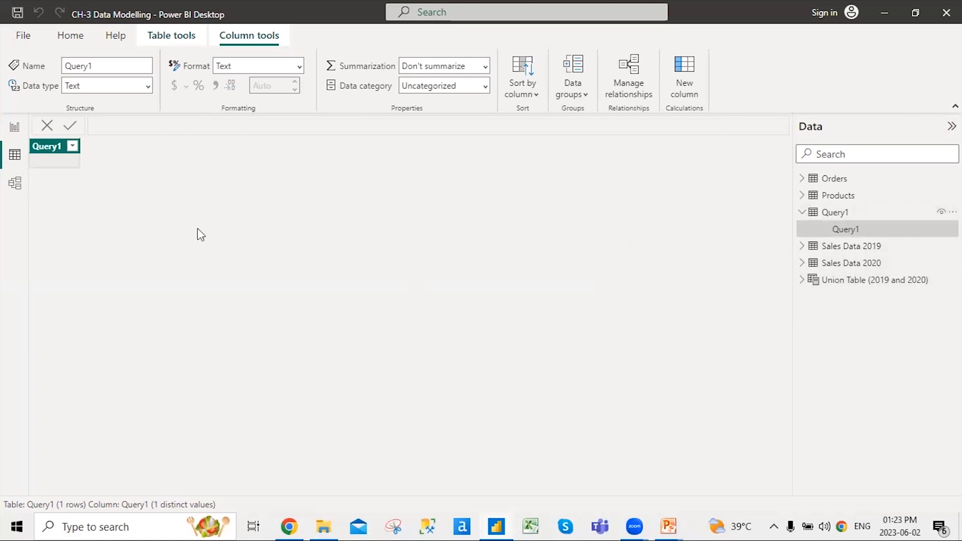
click(15, 127)
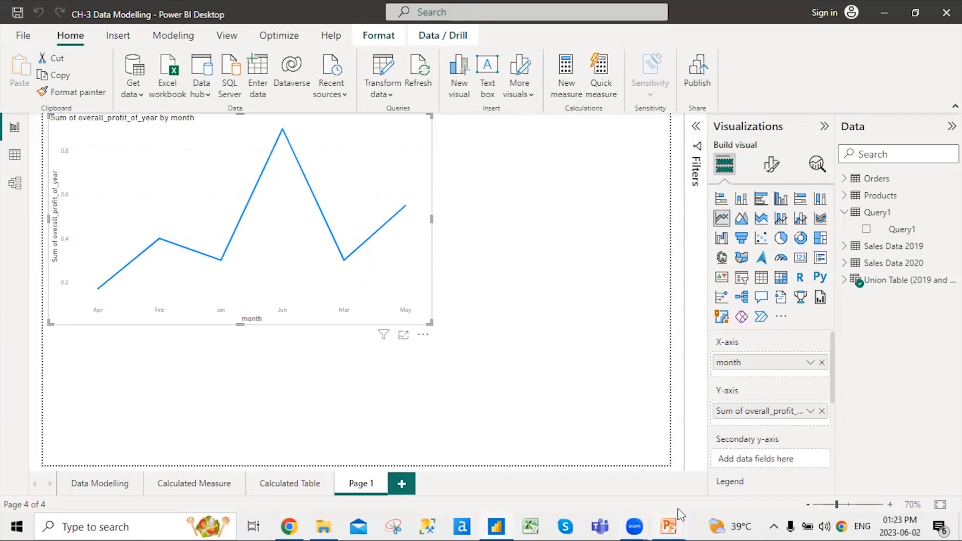
mouse_move(674, 525)
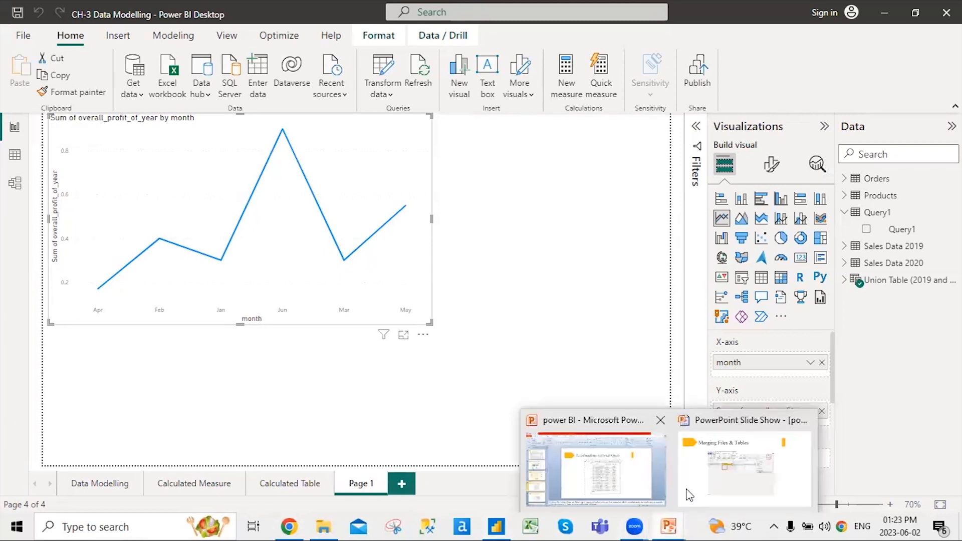
click(709, 480)
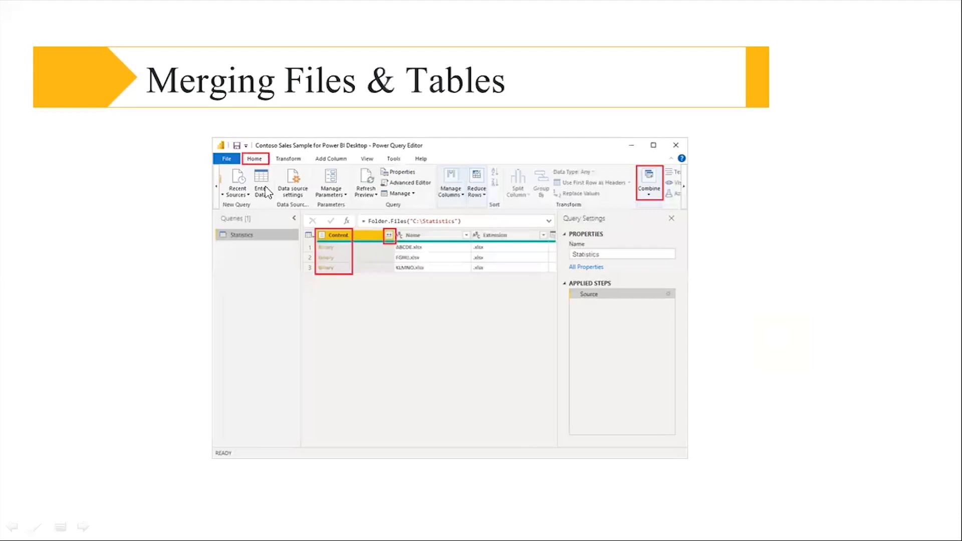
click(698, 374)
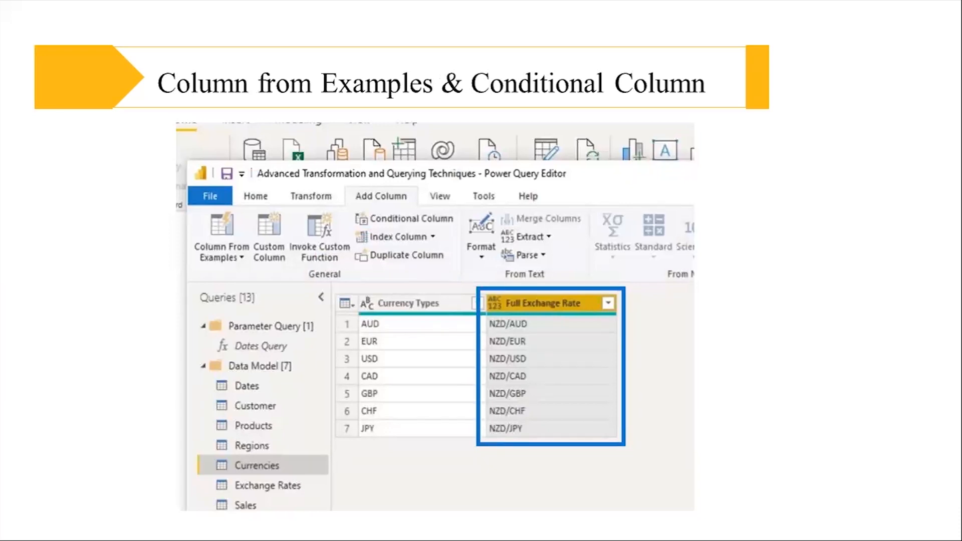
key(Right)
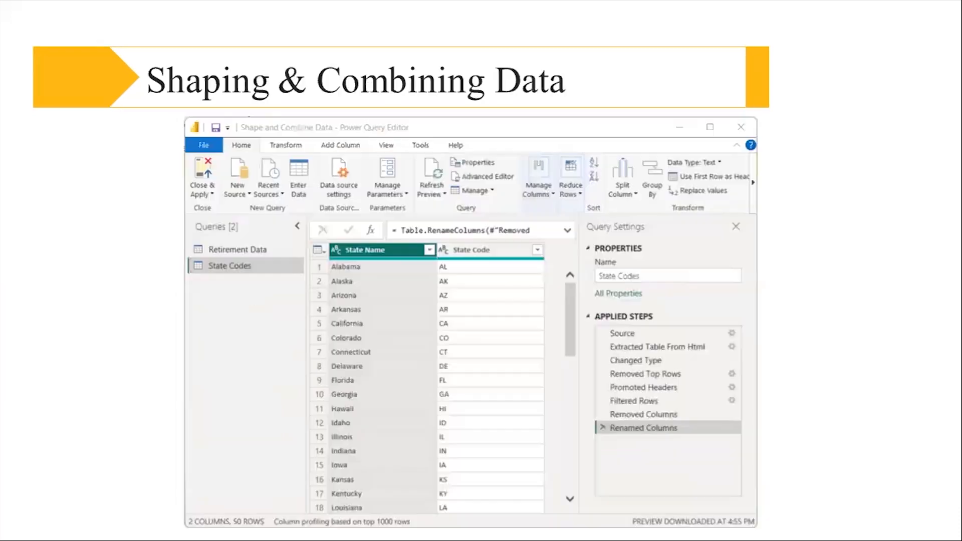
key(Left)
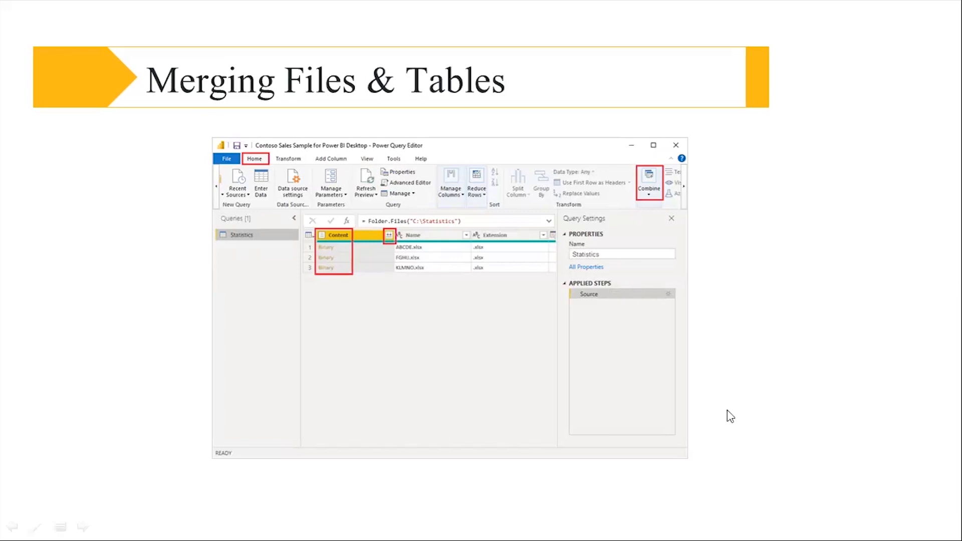
key(alt+Tab)
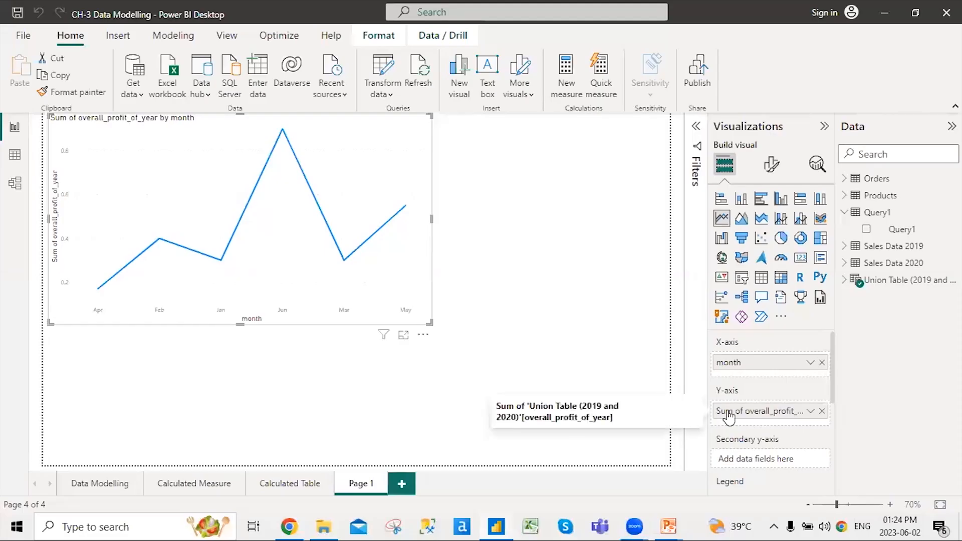
Check the rows and column of the Query1 table again in the data view before going back to the report
click(883, 217)
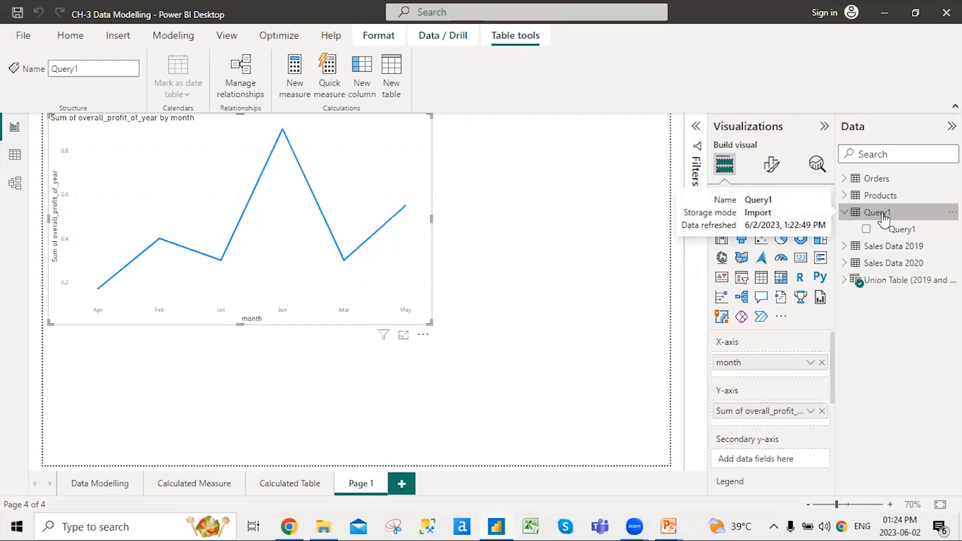
click(15, 154)
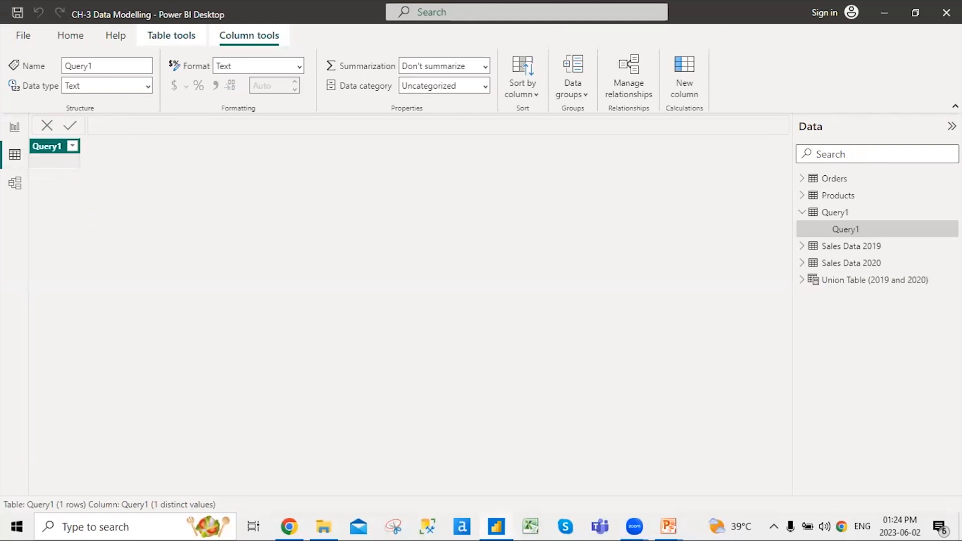
click(824, 216)
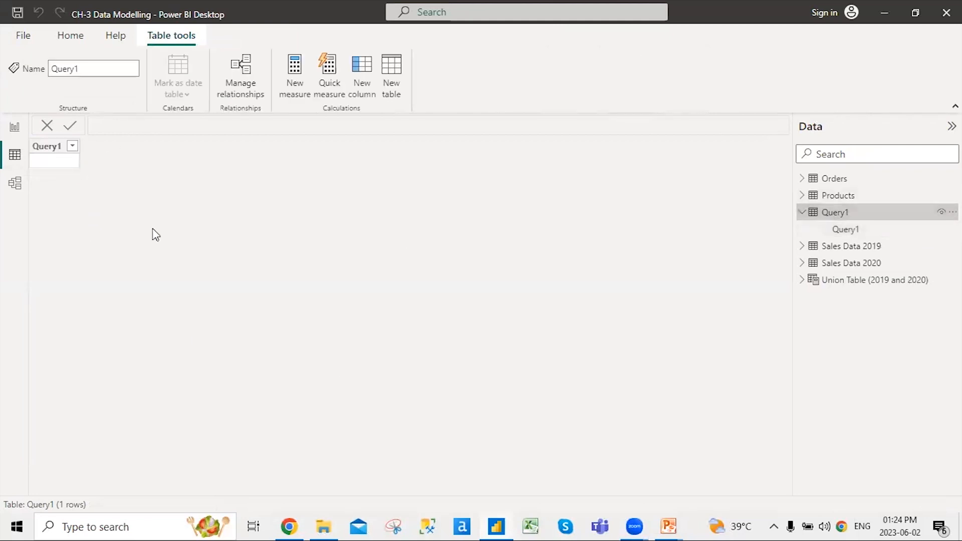
click(67, 161)
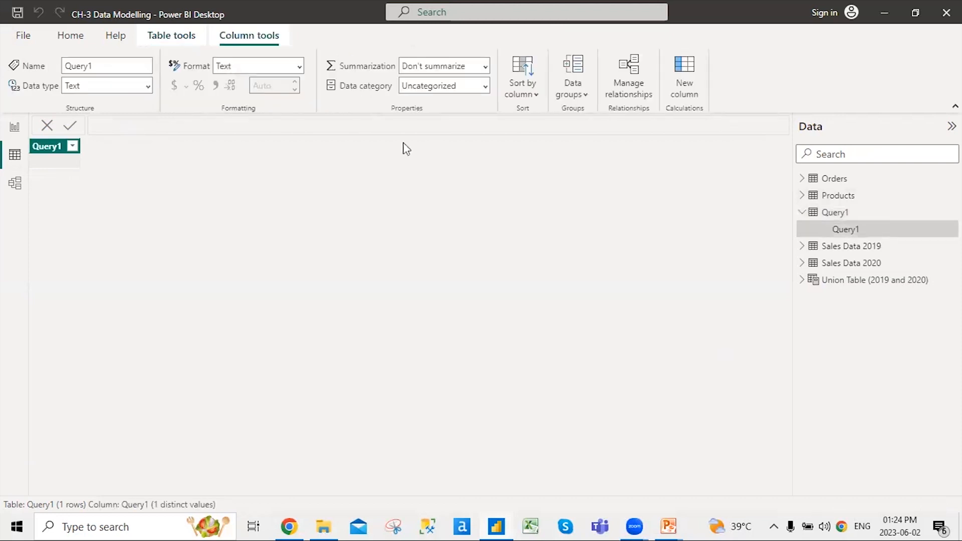
click(864, 215)
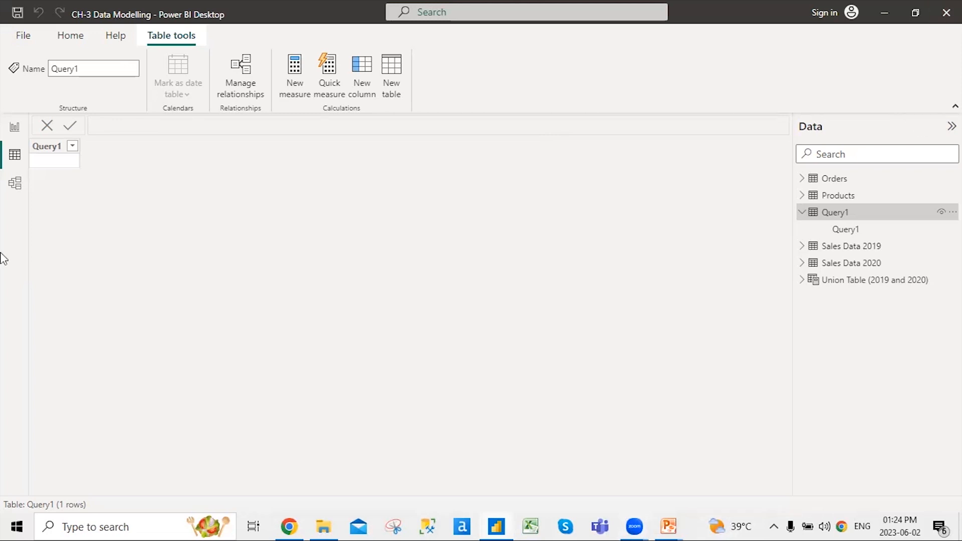
click(14, 126)
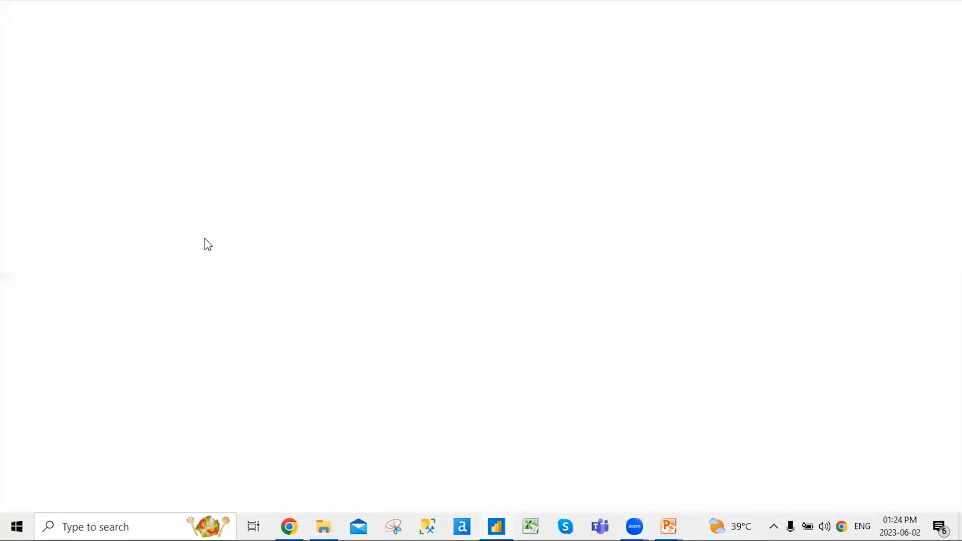